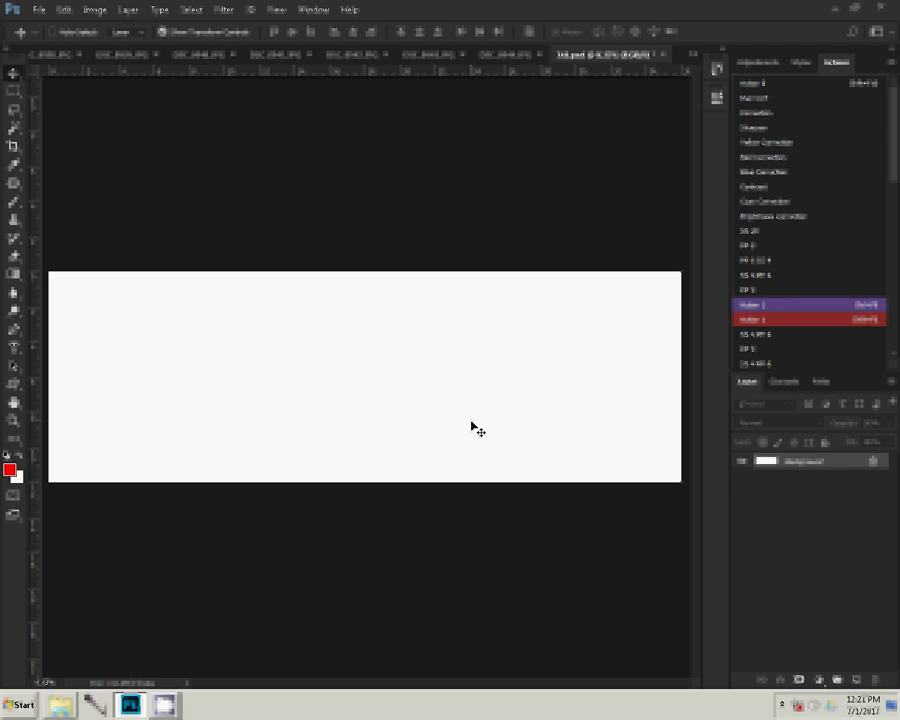
Paste the photo into the spread's lower right, add a guide near the bottom edge, and check its size.
key(ctrl+v)
drag(393, 366, 631, 378)
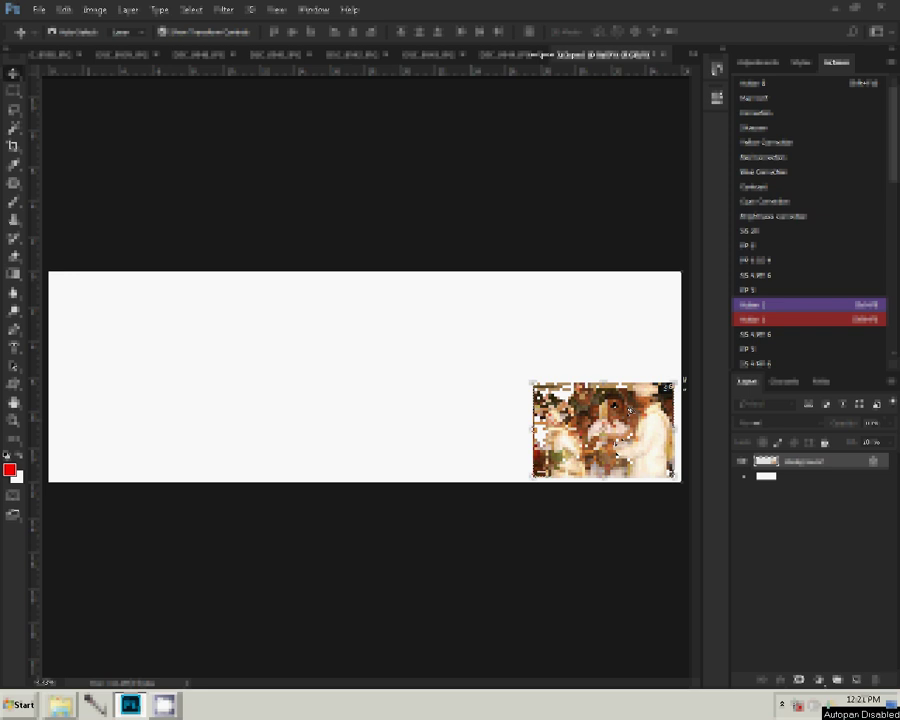
mouse_move(447, 70)
mouse_down()
mouse_move(478, 481)
mouse_move(471, 475)
mouse_up()
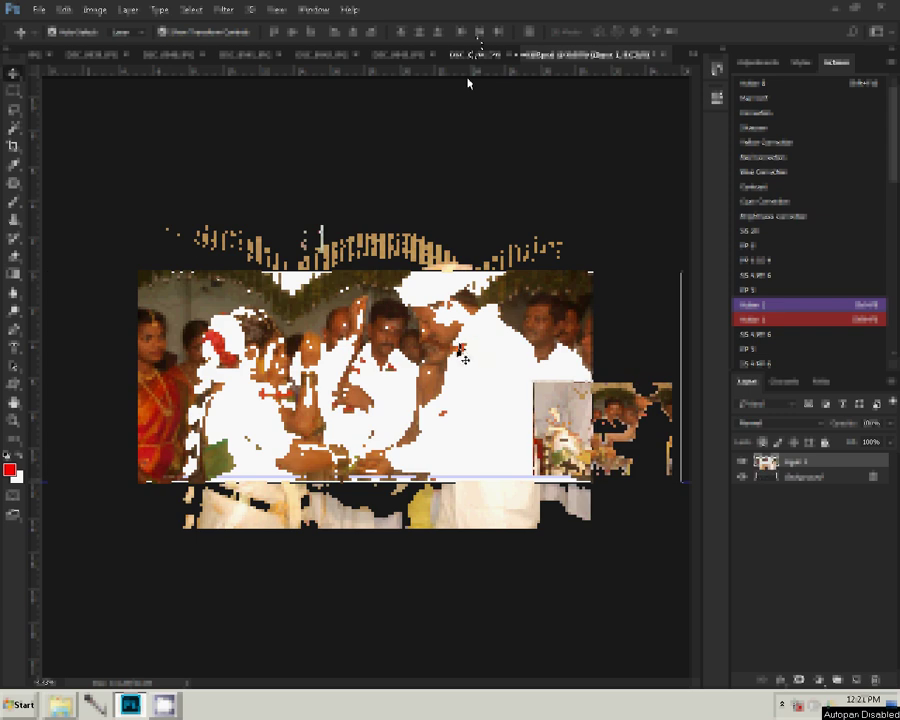
key(ctrl+alt+i)
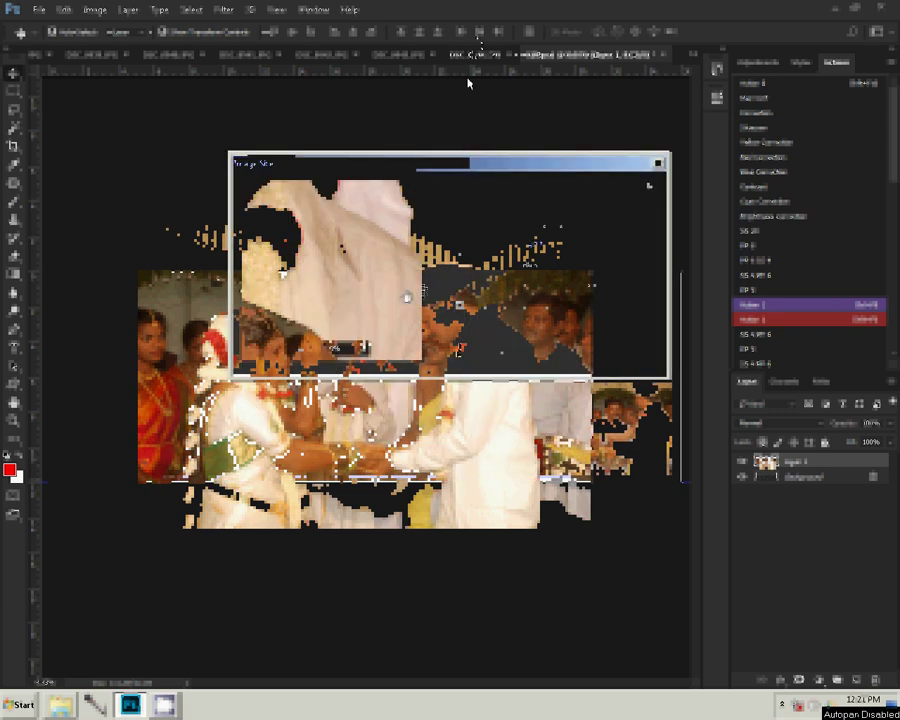
key(Return)
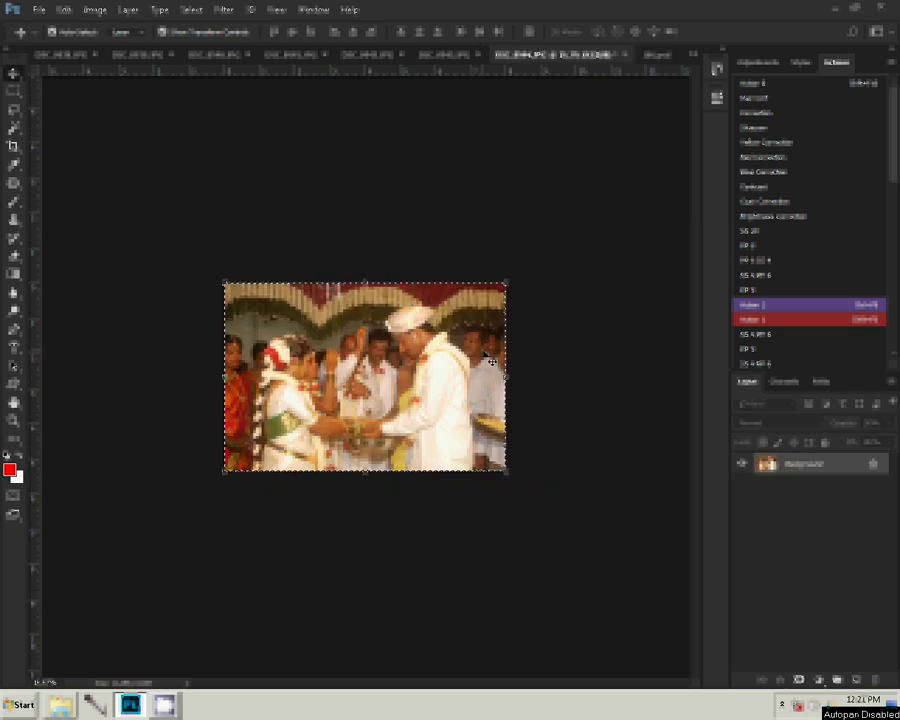
Copy the DSC_0944 wedding photo, close it without saving, and place it top-right.
key(BackSpace)
click(626, 55)
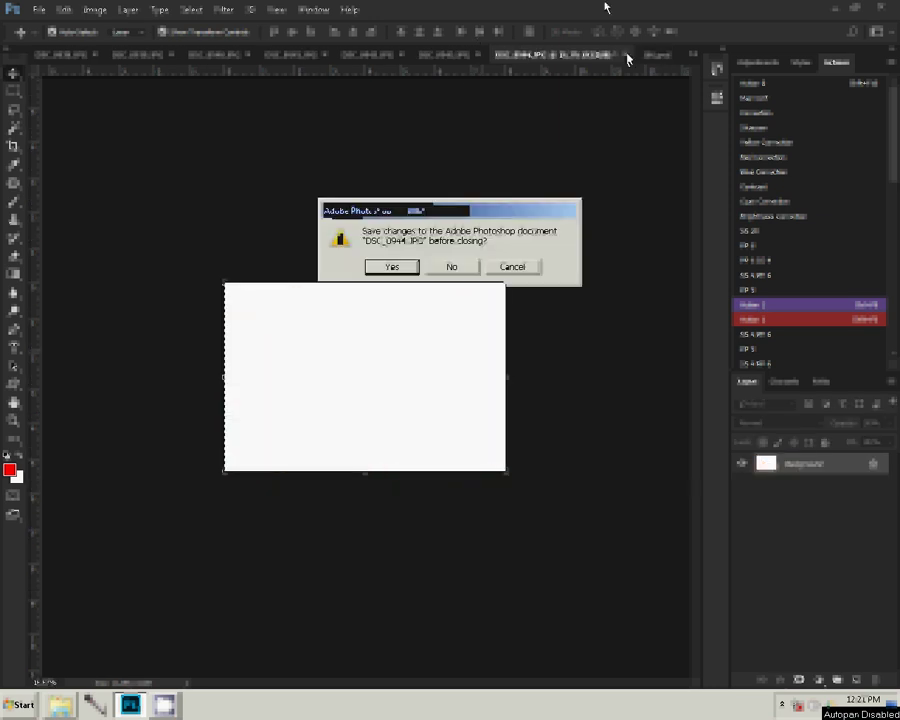
click(451, 265)
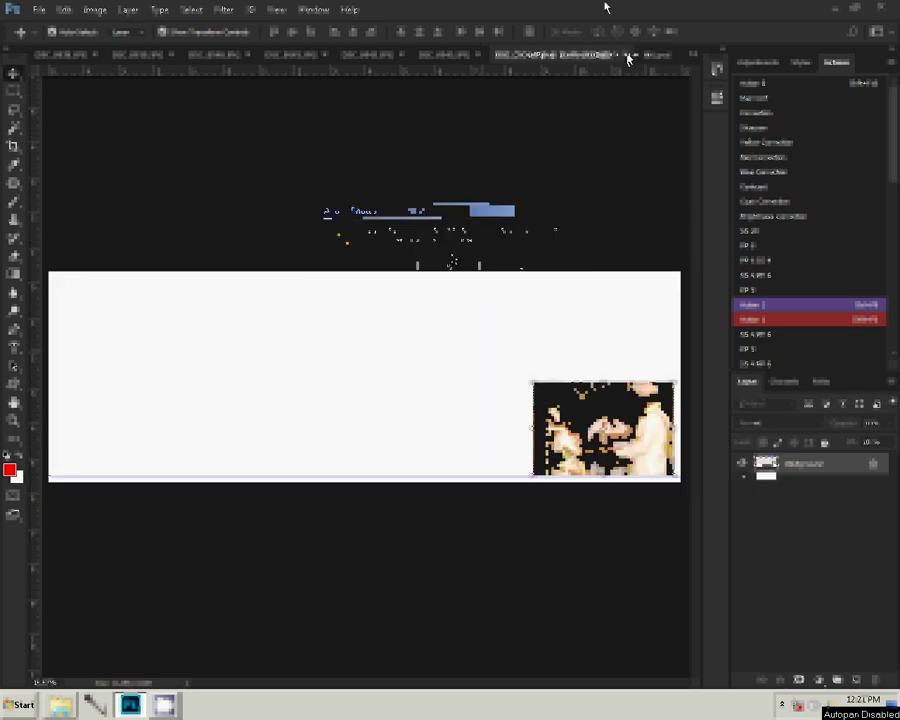
key(ctrl+v)
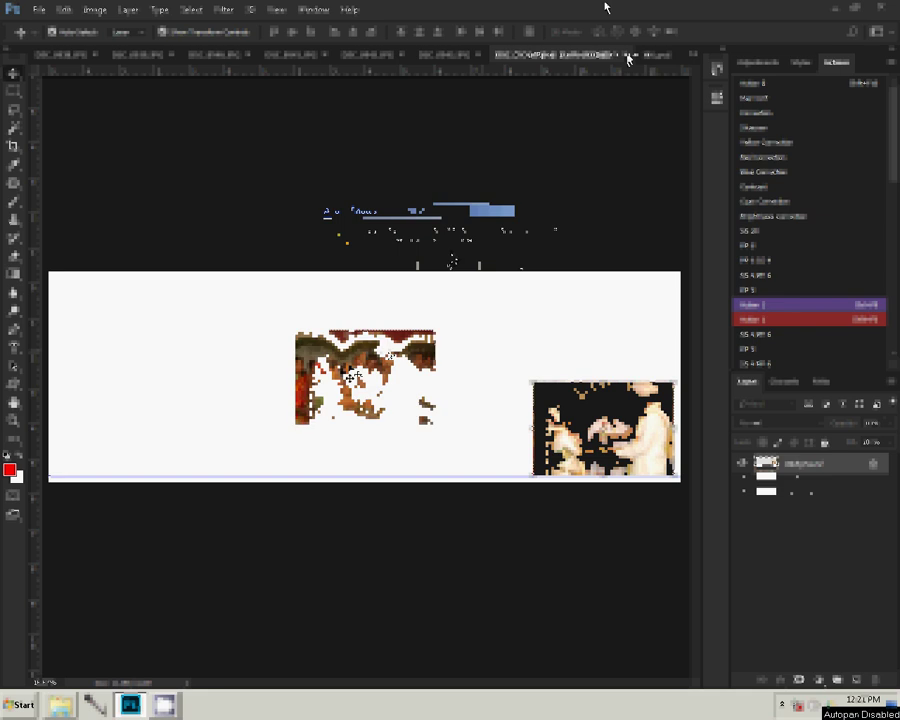
drag(357, 375, 595, 326)
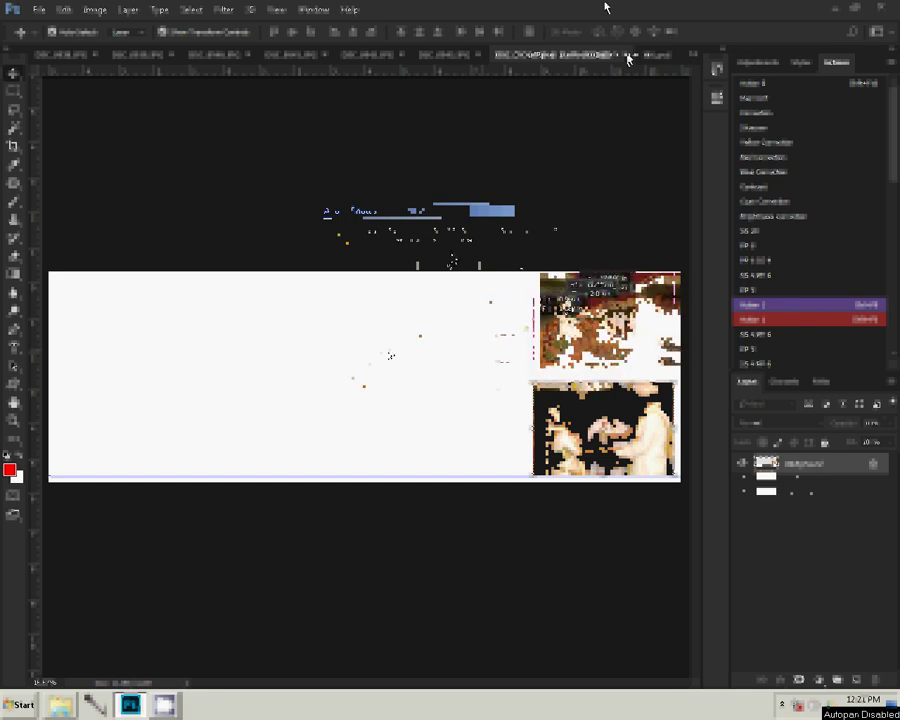
Check the hands photo's image size, then close DSC_0943.JPG.
click(462, 56)
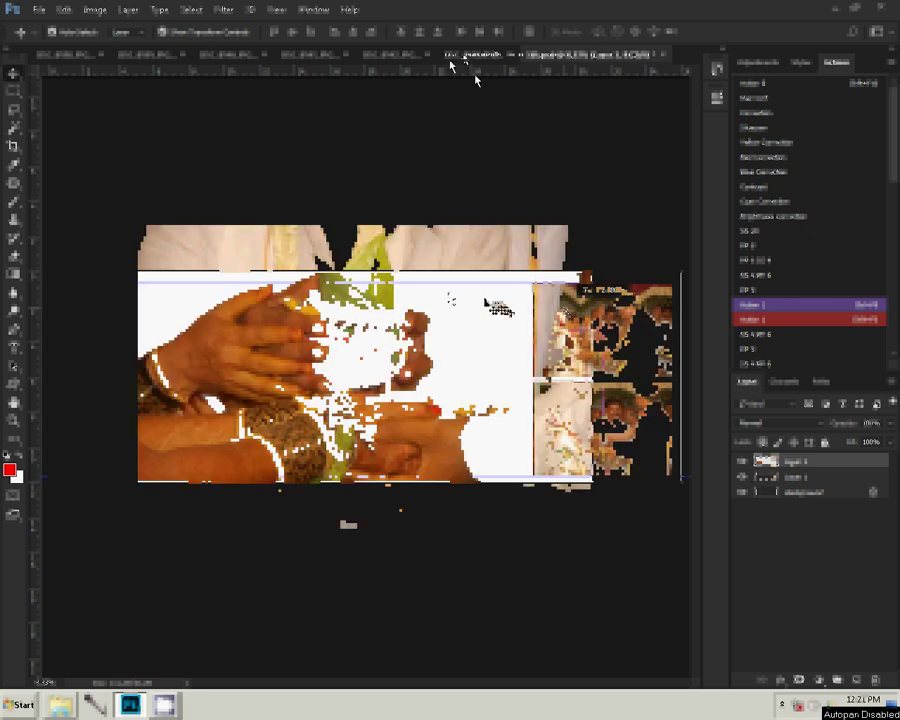
key(ctrl+alt+i)
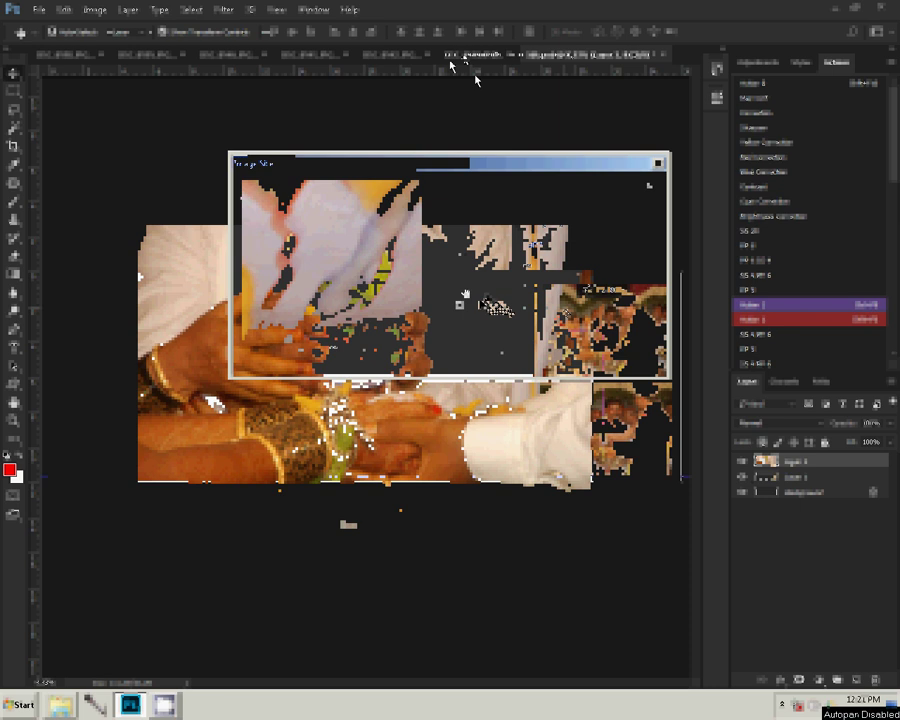
click(500, 355)
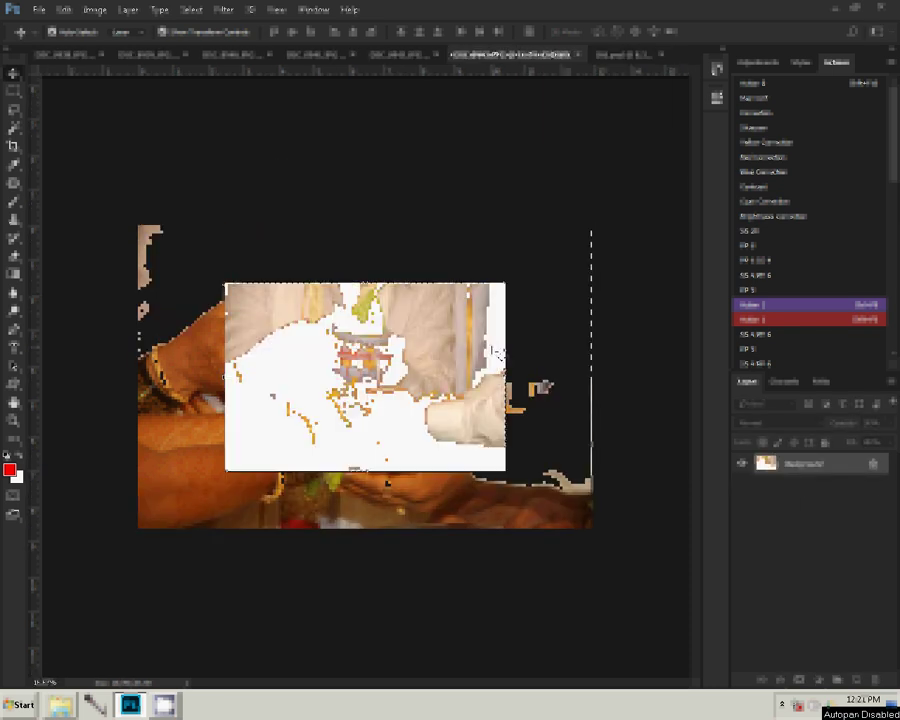
click(580, 56)
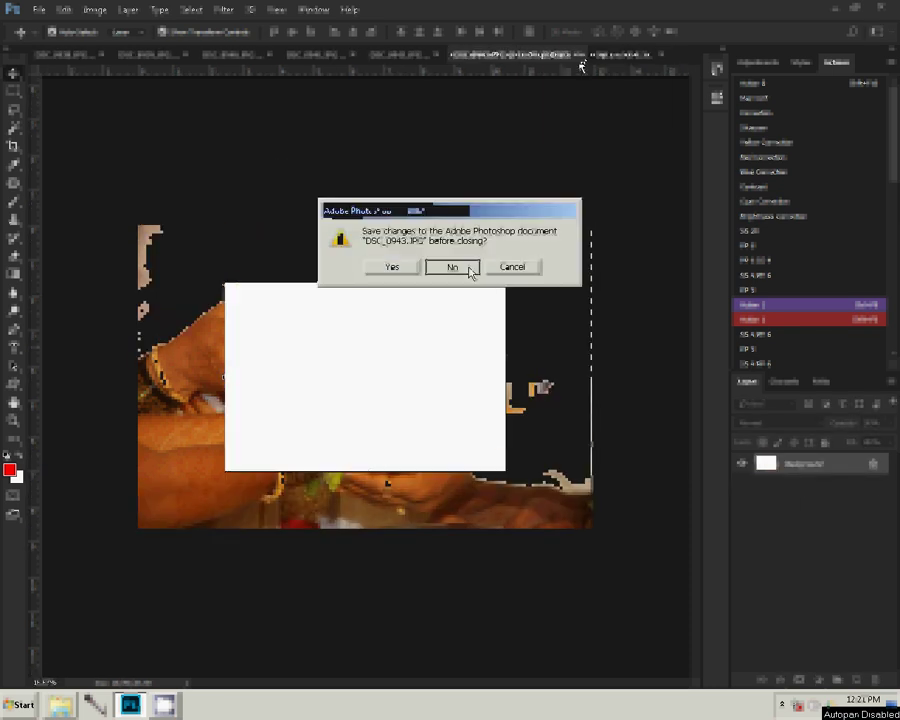
Discard DSC_0943 changes, nudge the hands photo left, and check the wedding photo's dimensions.
click(468, 268)
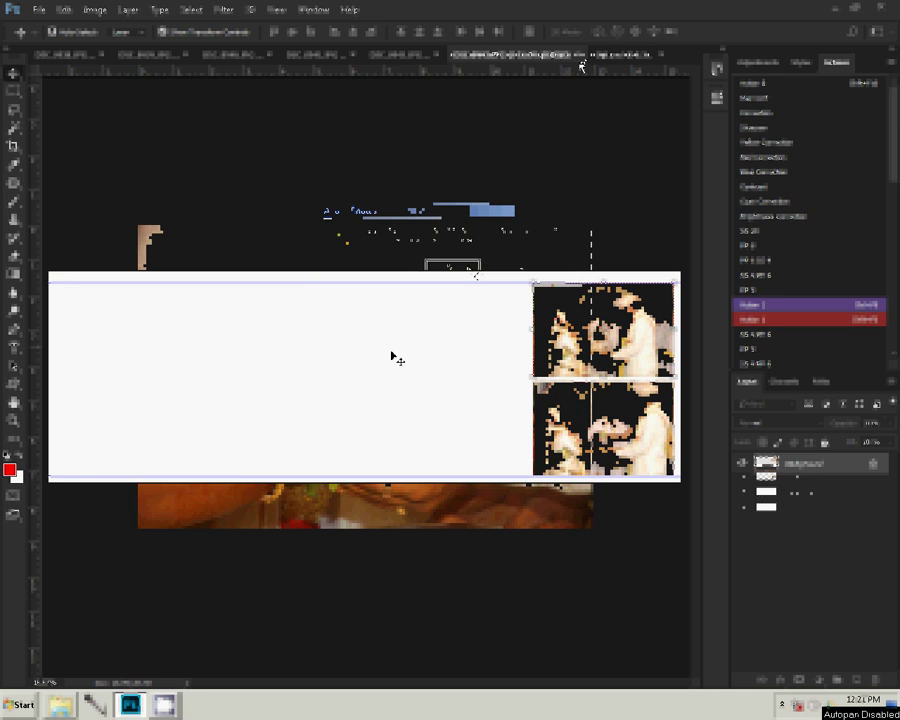
drag(490, 394, 477, 397)
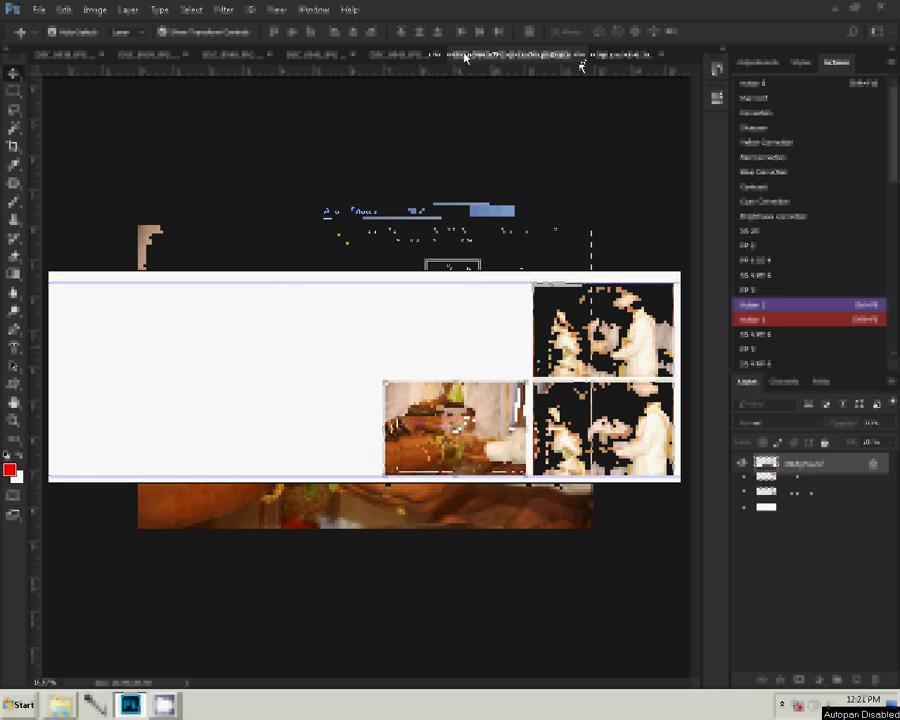
key(ctrl+w)
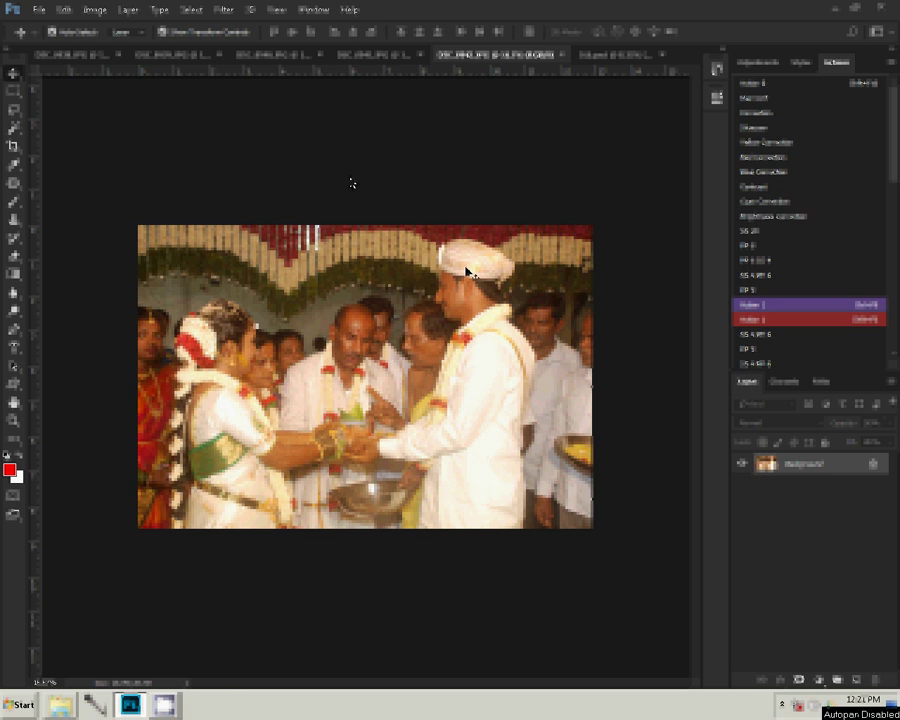
key(ctrl+alt+i)
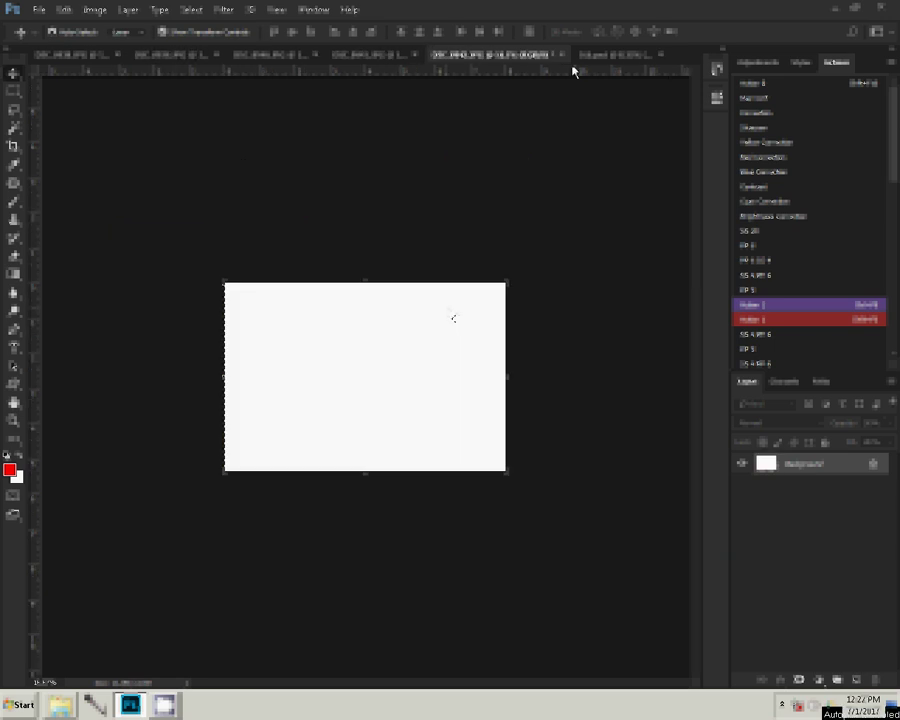
Close DSC_0942.JPG without saving and paste the copied photo slightly left in the spread.
click(565, 54)
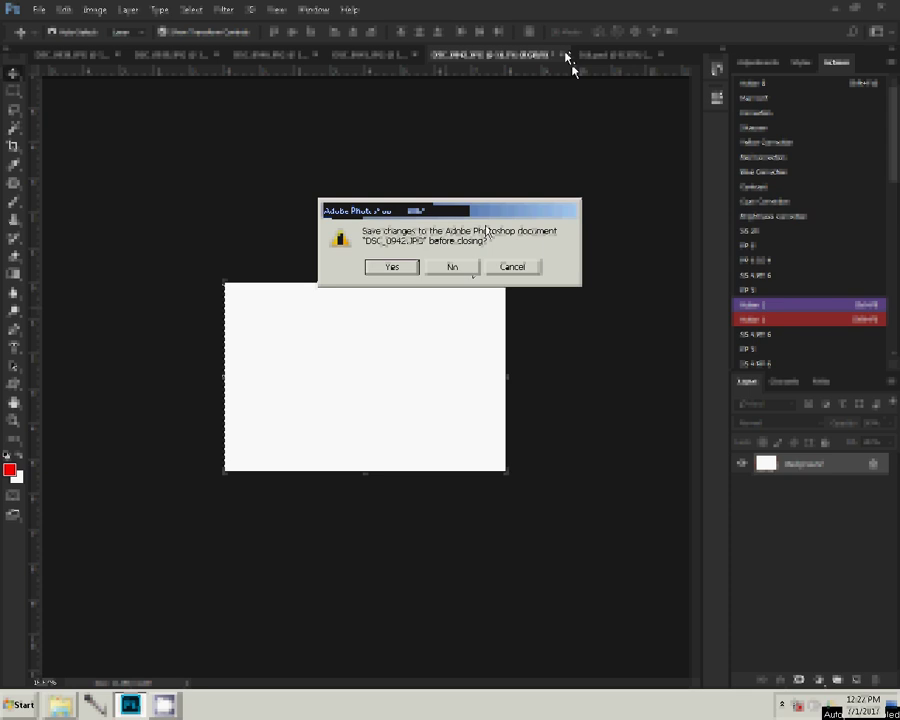
click(451, 266)
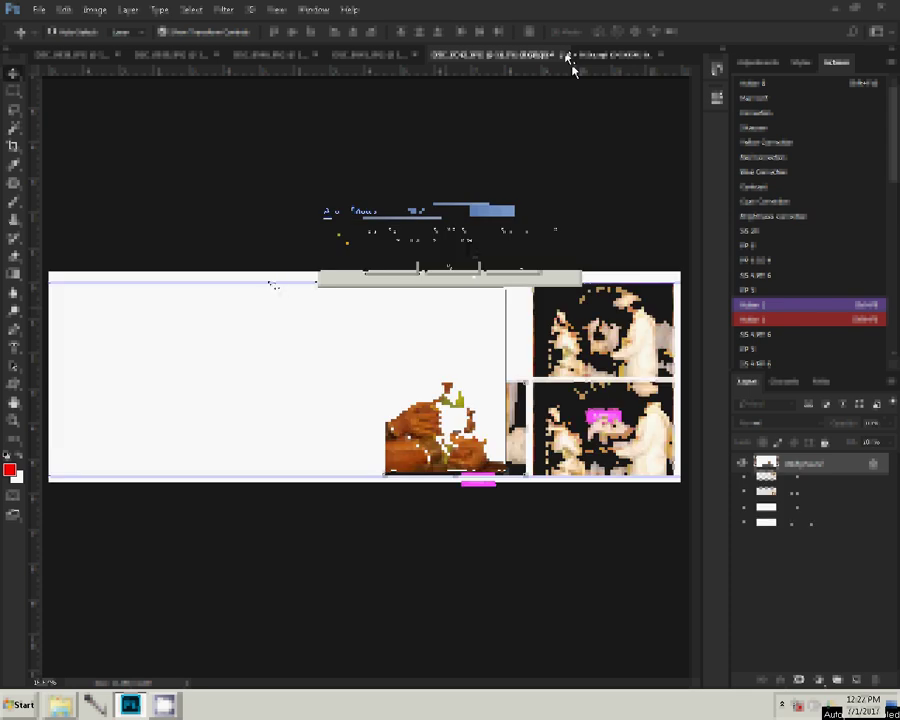
key(ctrl+v)
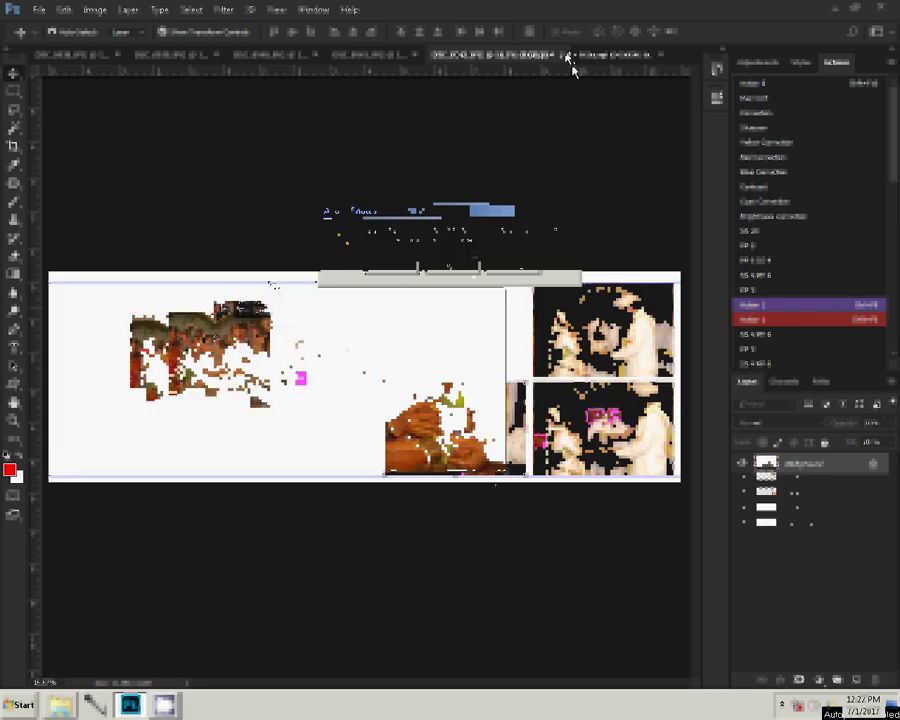
drag(271, 311, 248, 308)
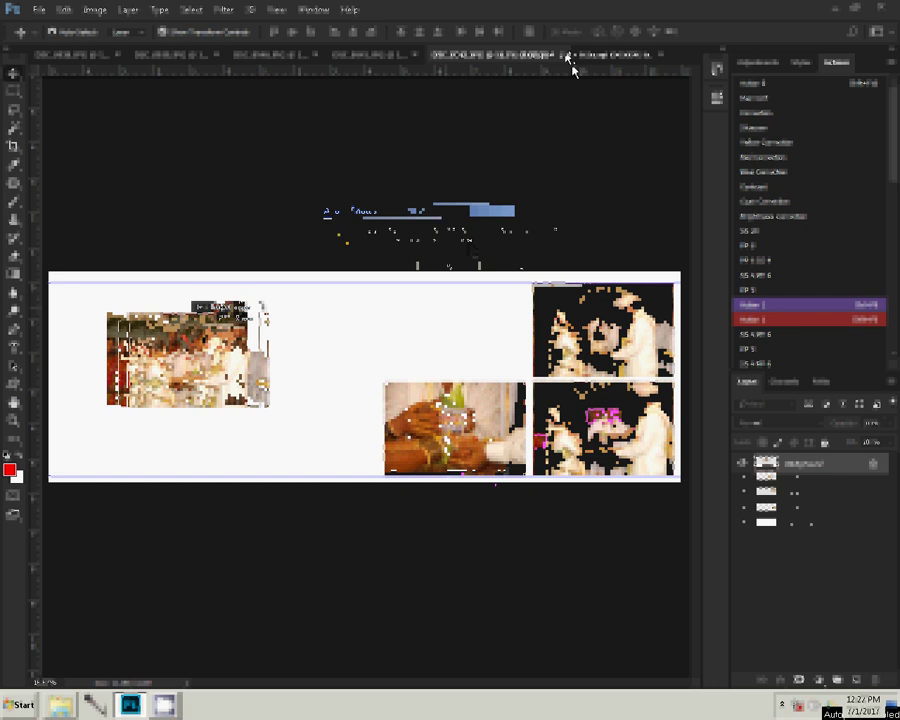
Enlarge and resize the large photo so it fills the spread's left area.
key(shift+F2)
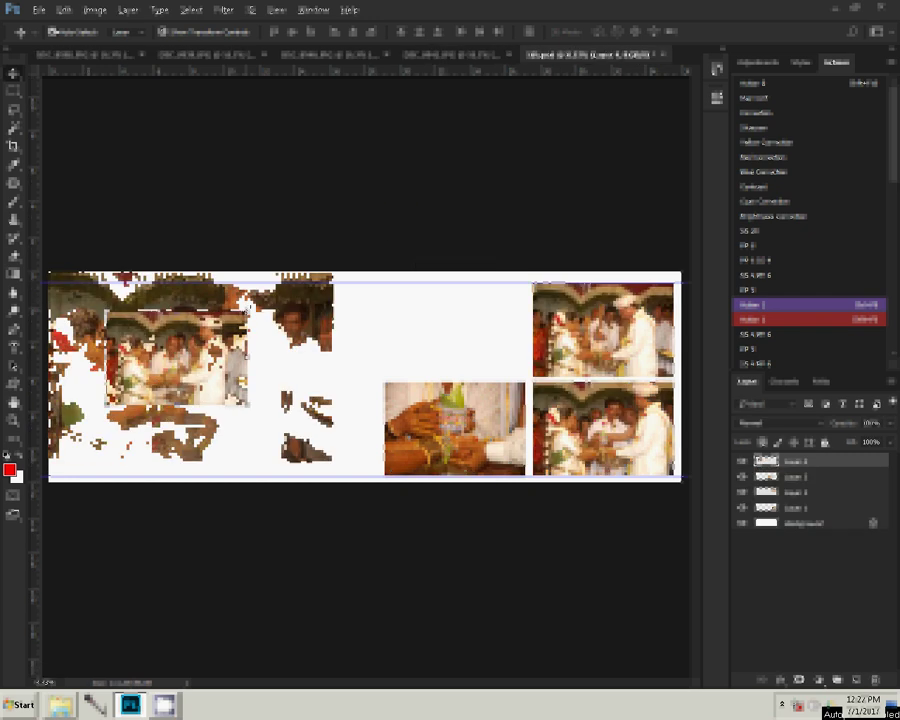
drag(270, 361, 283, 369)
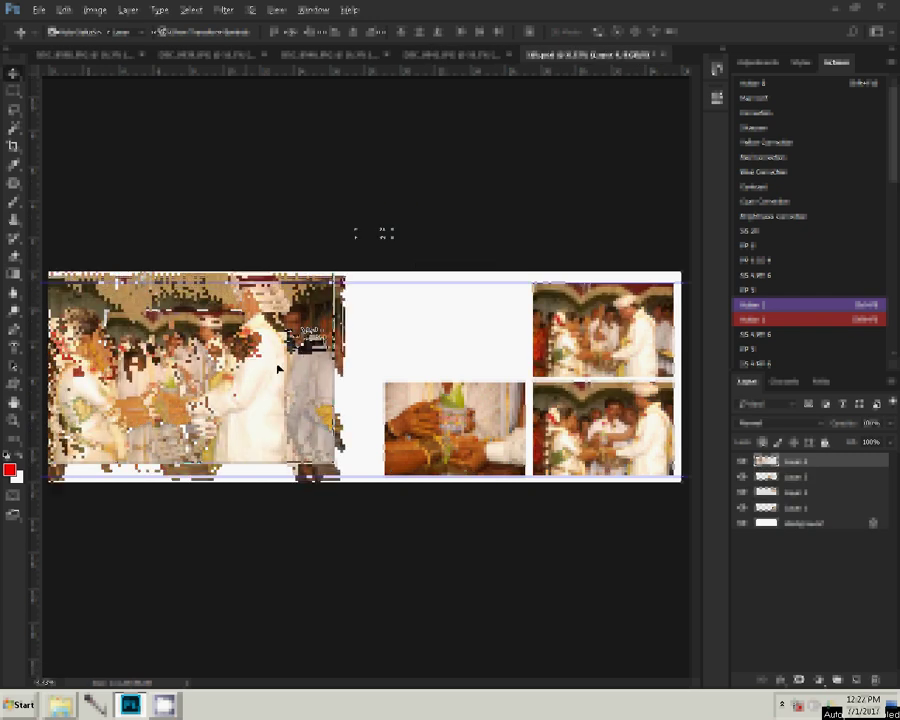
key(ctrl+t)
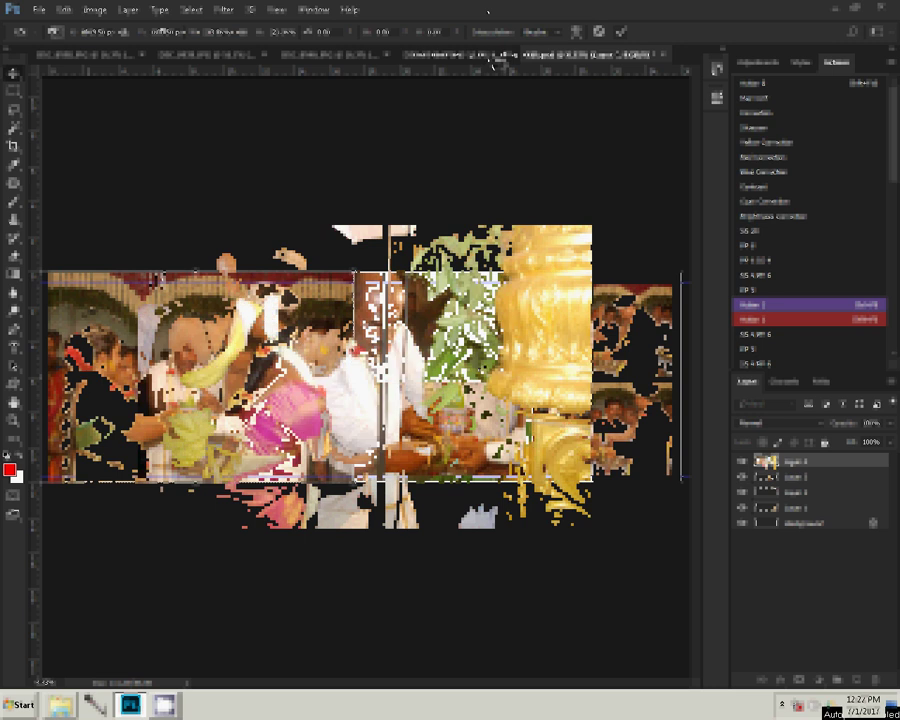
key(ctrl+alt+i)
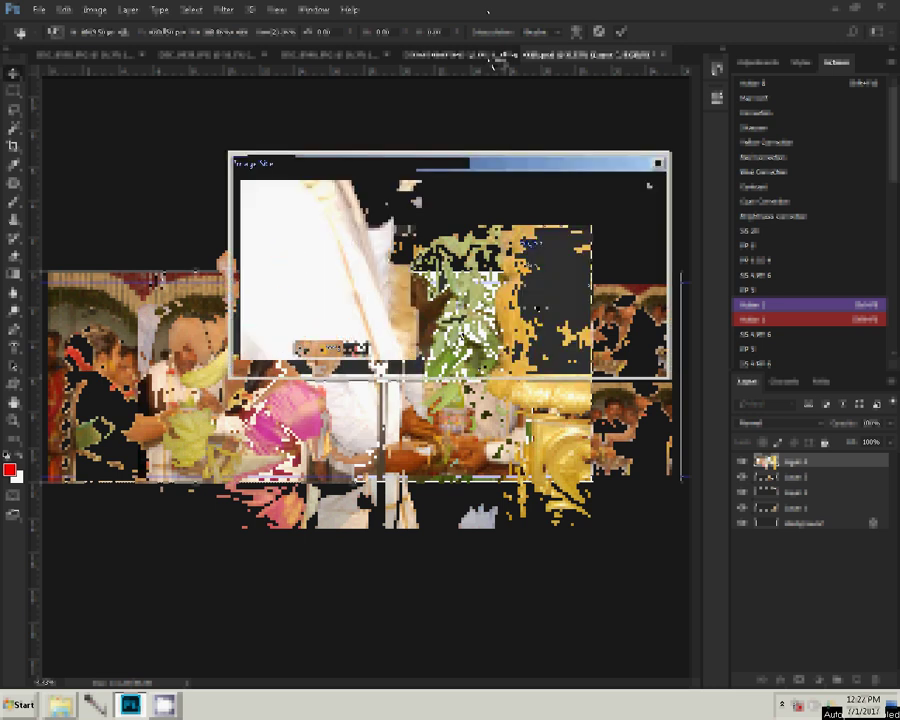
key(Return)
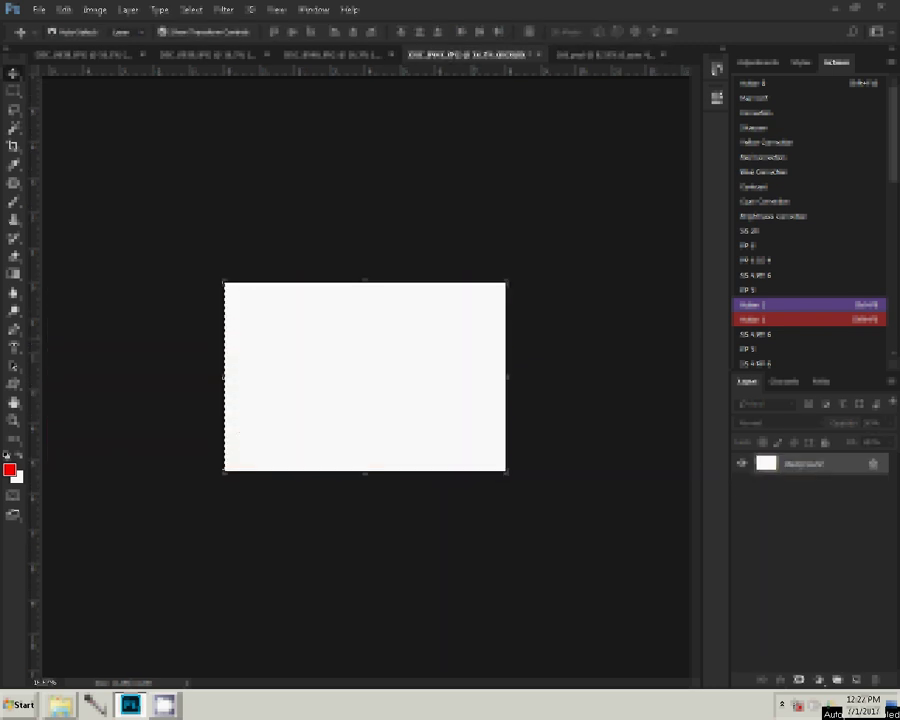
Close the spare photo without saving and position the fourth photo in the empty top-left slot.
click(538, 54)
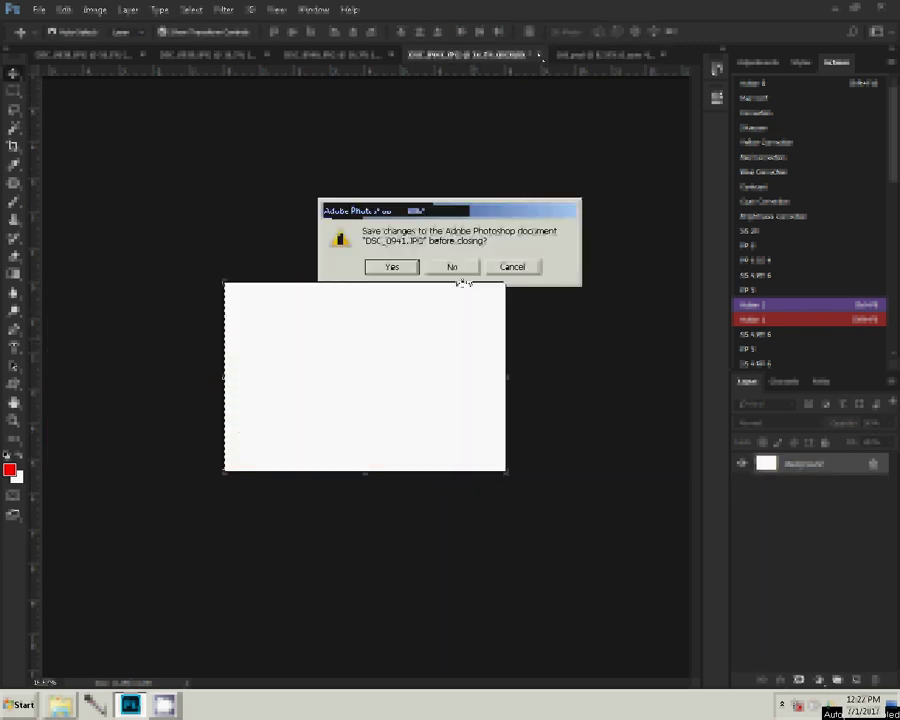
click(454, 267)
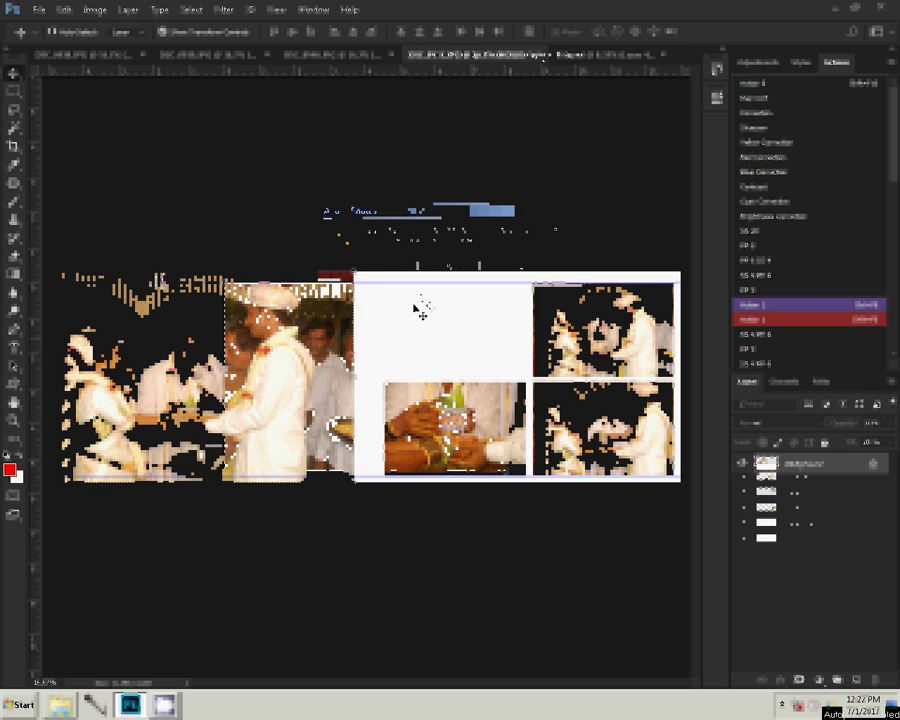
drag(427, 302, 420, 272)
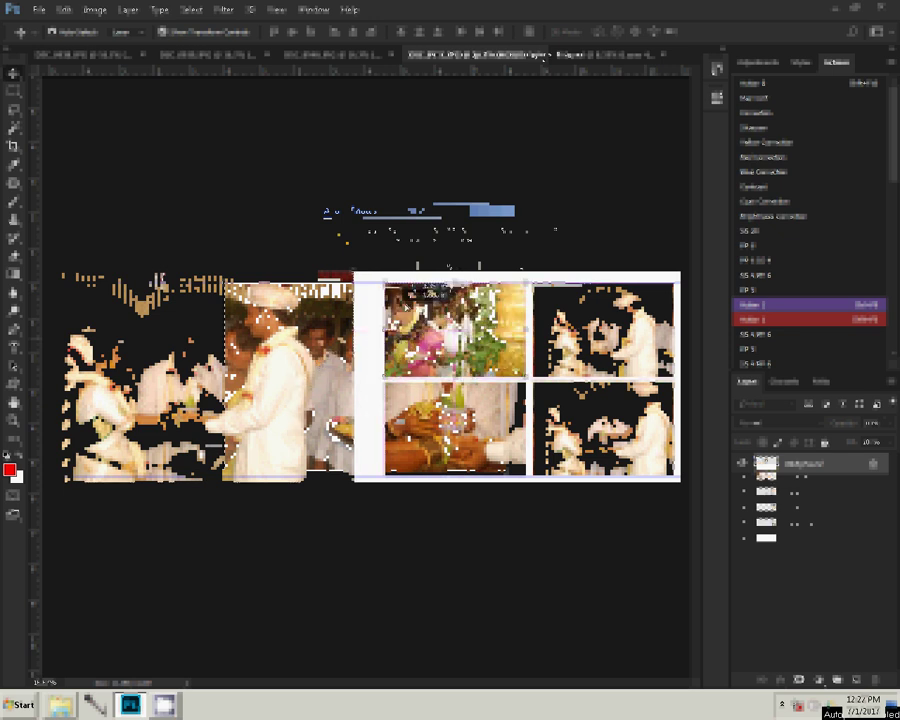
drag(420, 272, 422, 274)
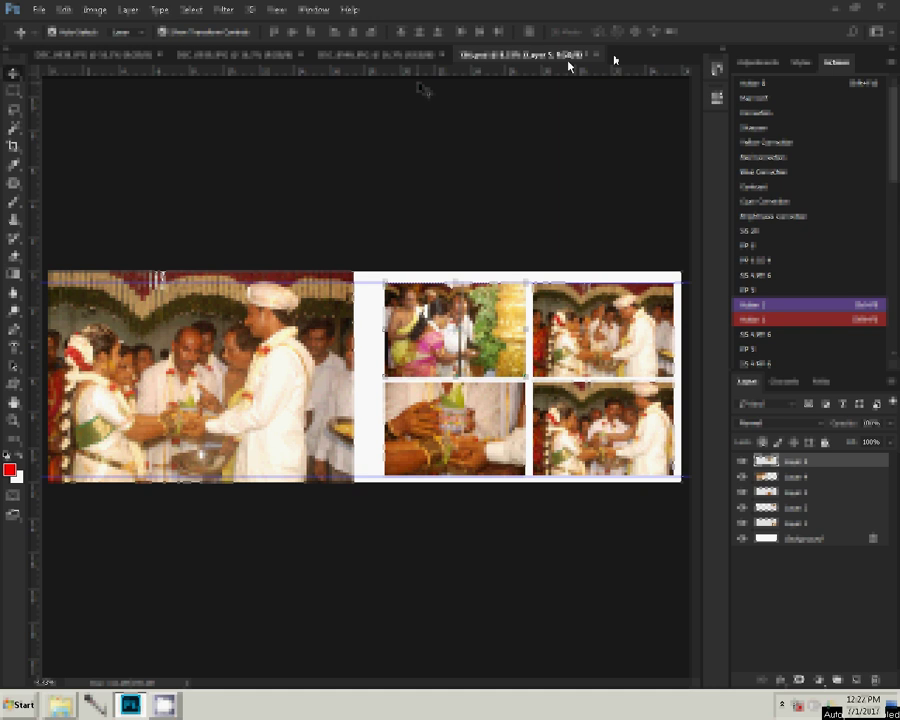
Add a left-to-right blue-orange preset Gradient fill layer above the Background.
click(800, 540)
click(820, 679)
click(816, 421)
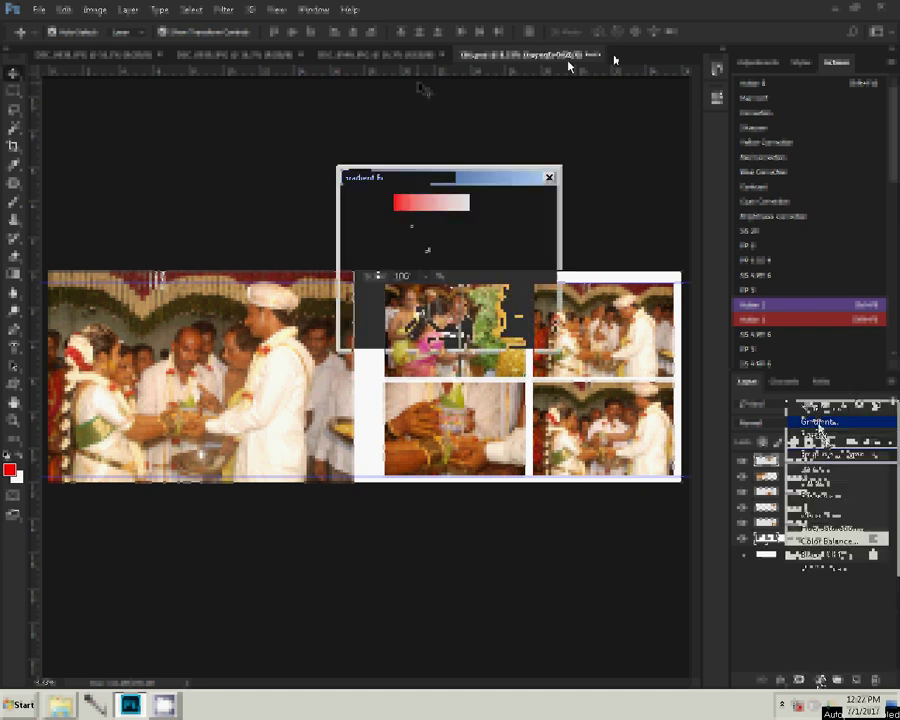
click(431, 202)
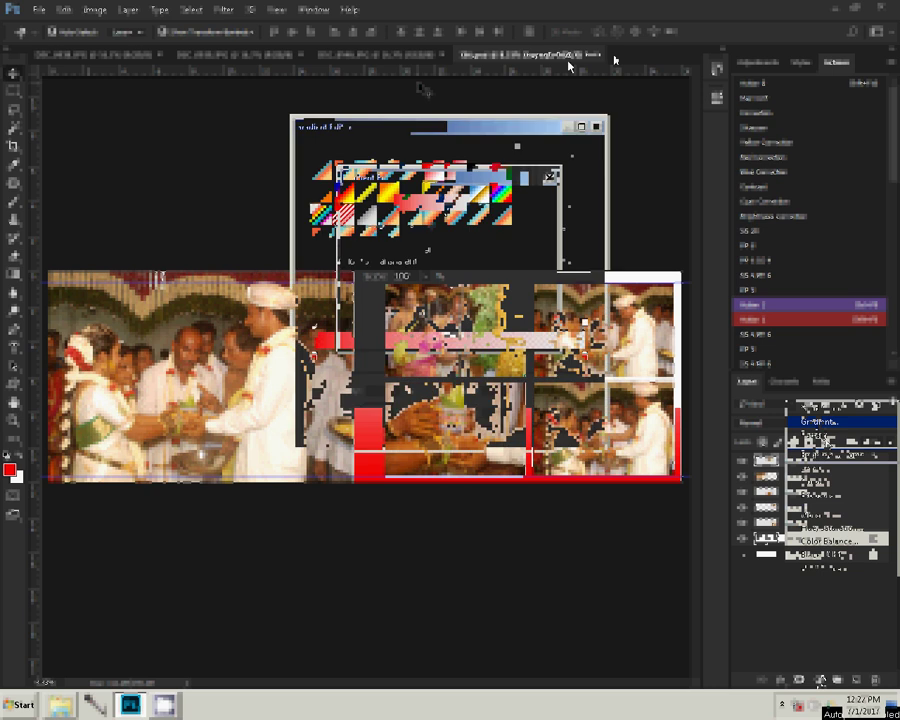
click(460, 190)
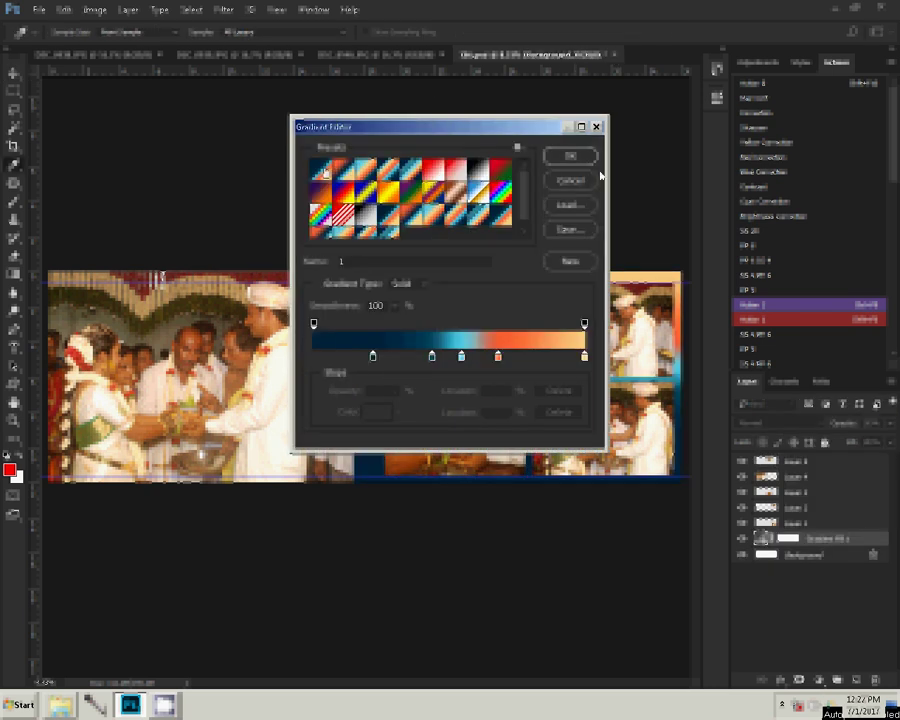
click(575, 158)
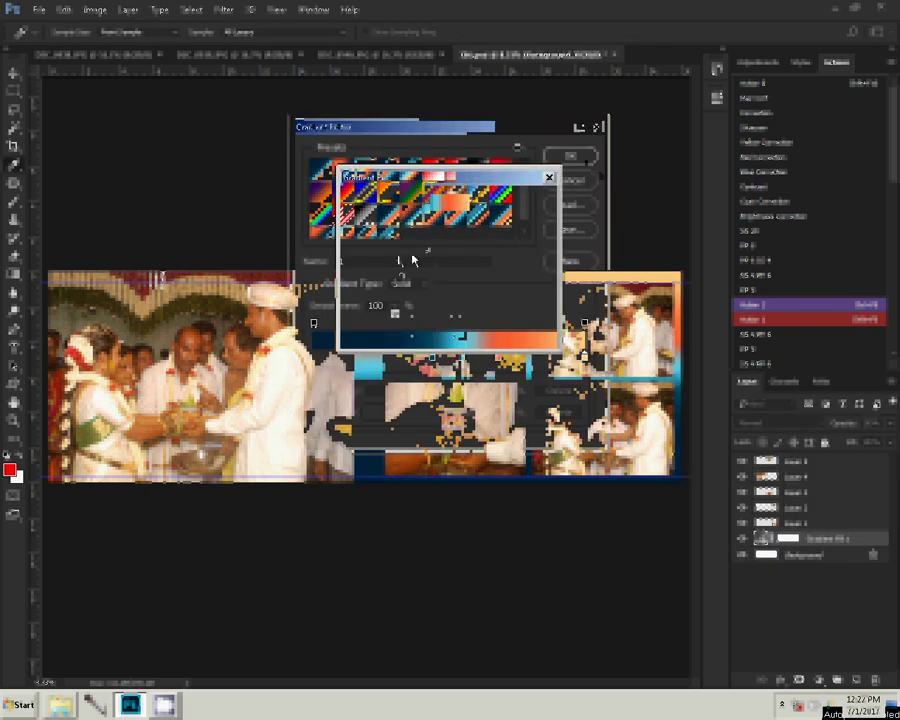
drag(445, 257, 527, 207)
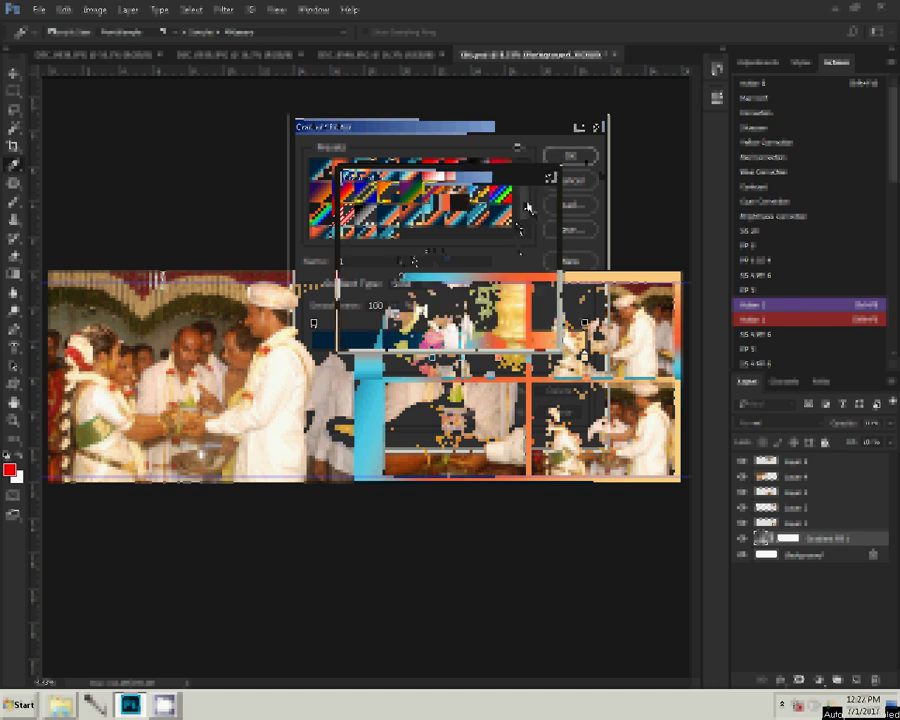
click(797, 461)
key(v)
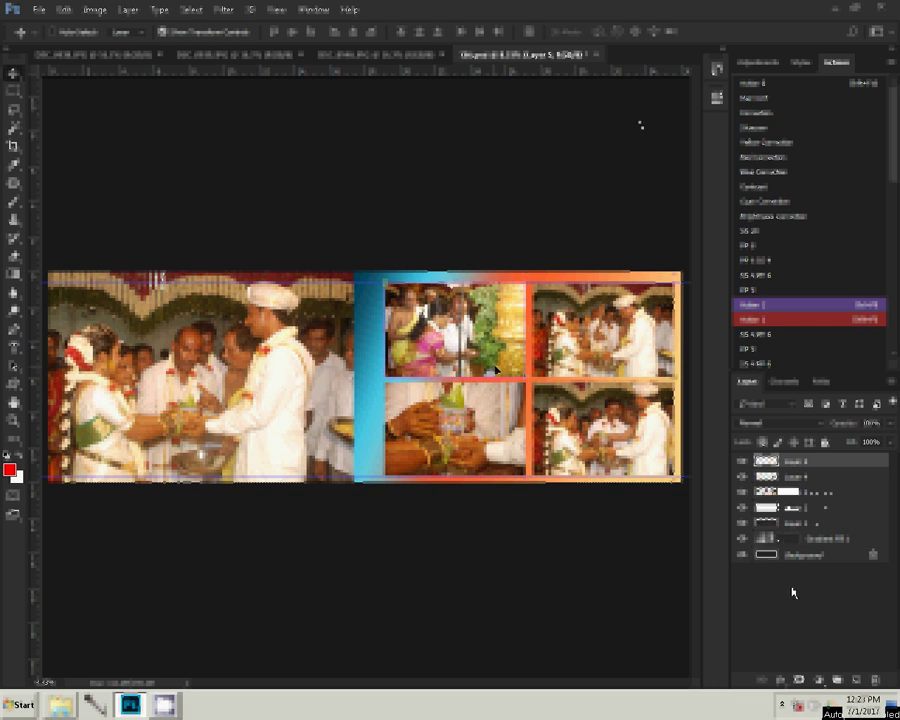
Apply a Gradient Overlay layer style to Layer 1 with the chosen gradient.
click(784, 681)
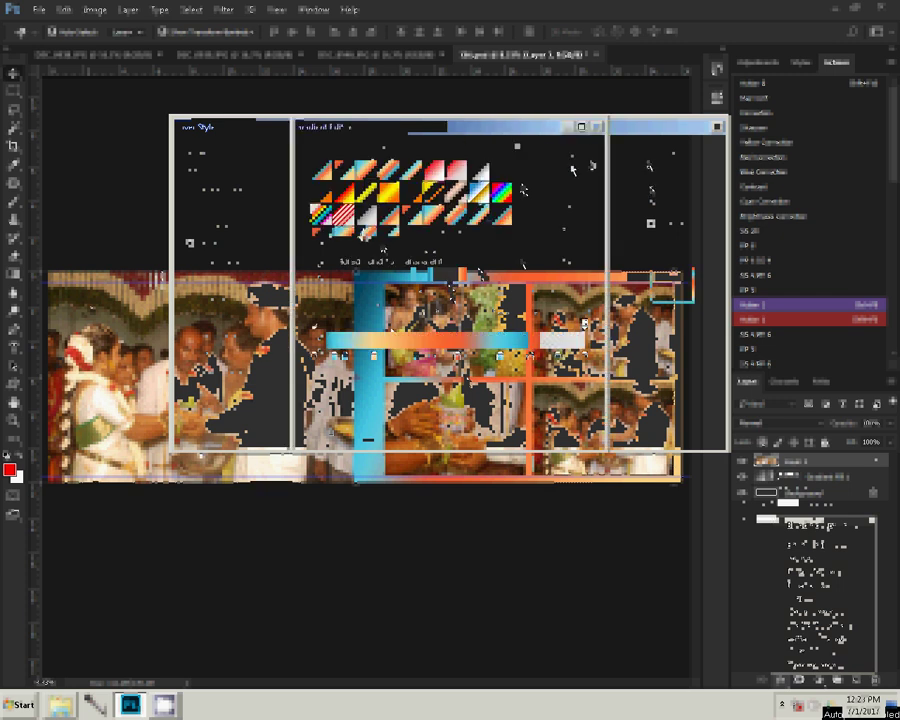
click(572, 154)
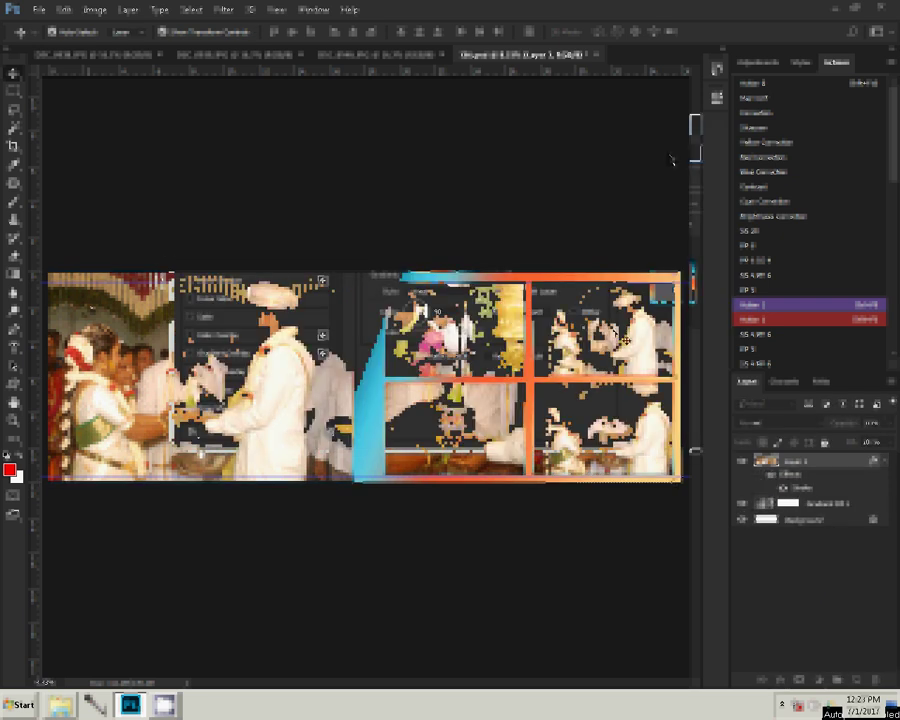
Save the spread as 167 in Photoshop PSD format, accepting the compatibility options, then open the Start menu.
key(ctrl+s)
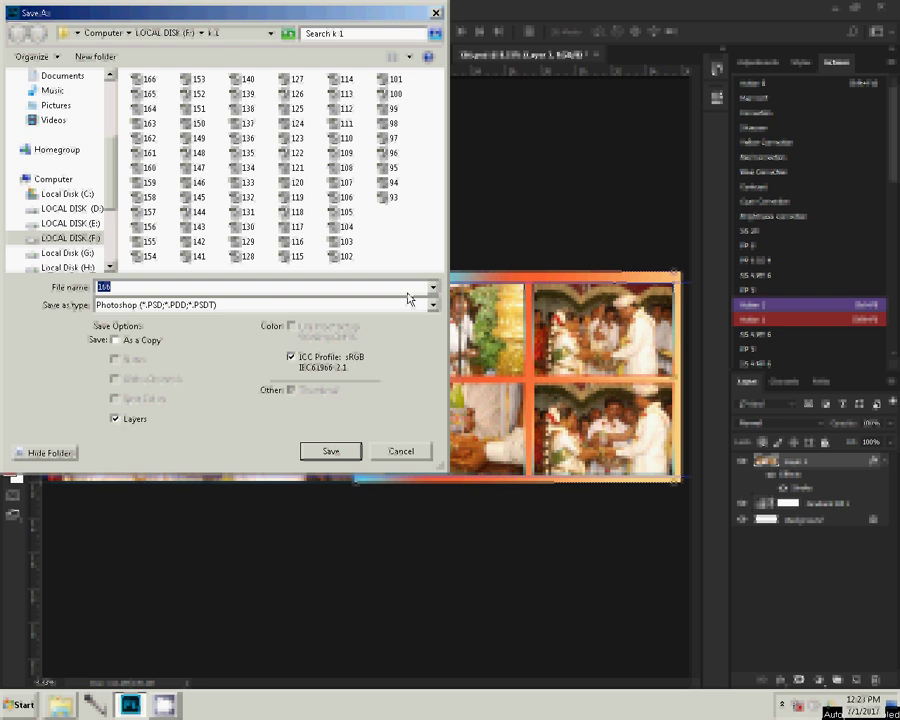
text(15)
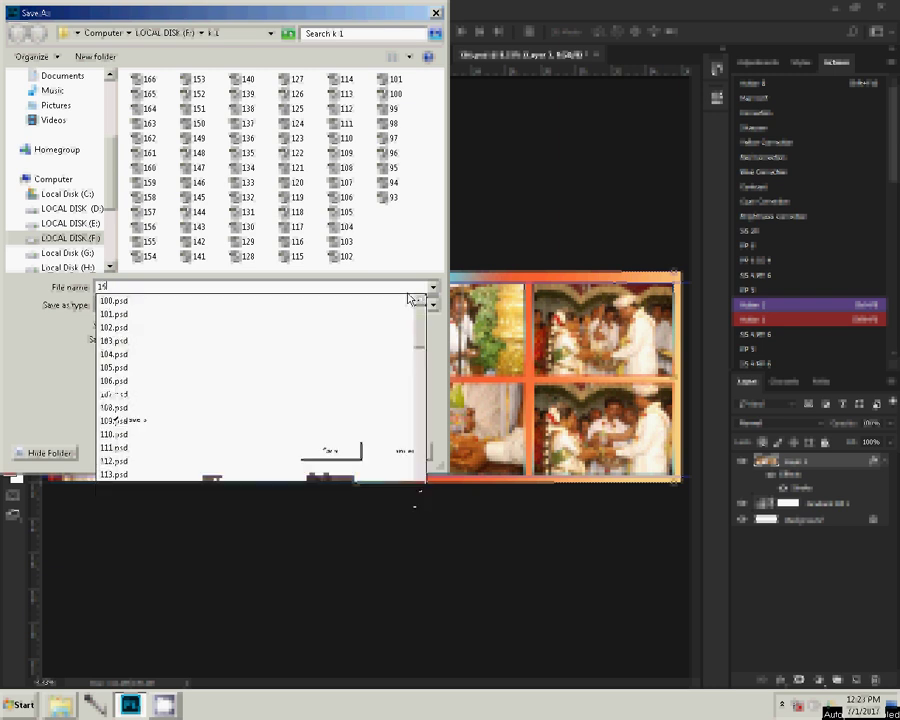
key(BackSpace)
text(67)
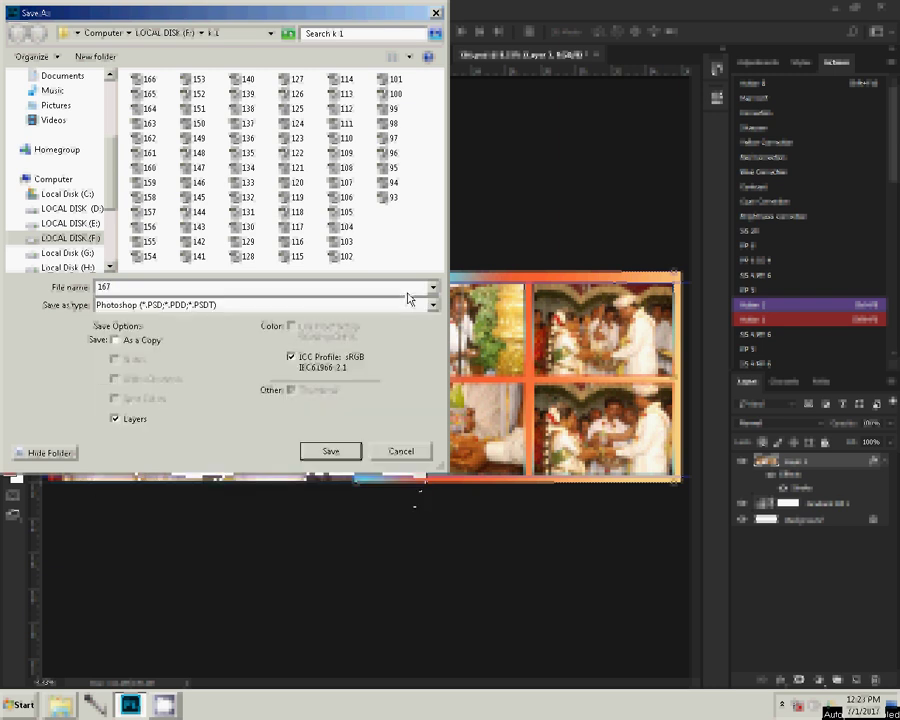
key(Return)
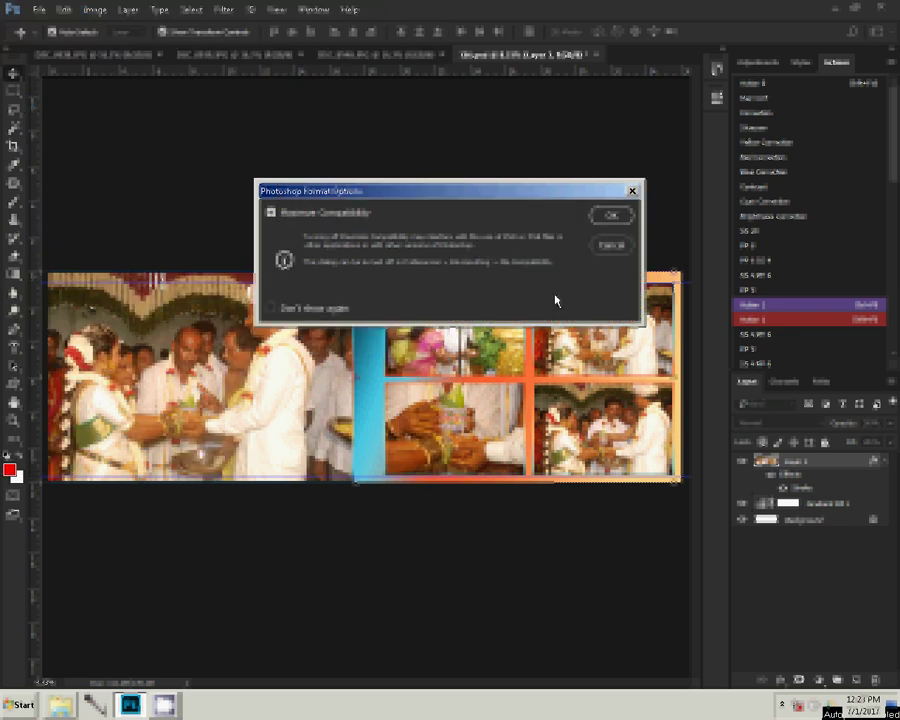
click(614, 217)
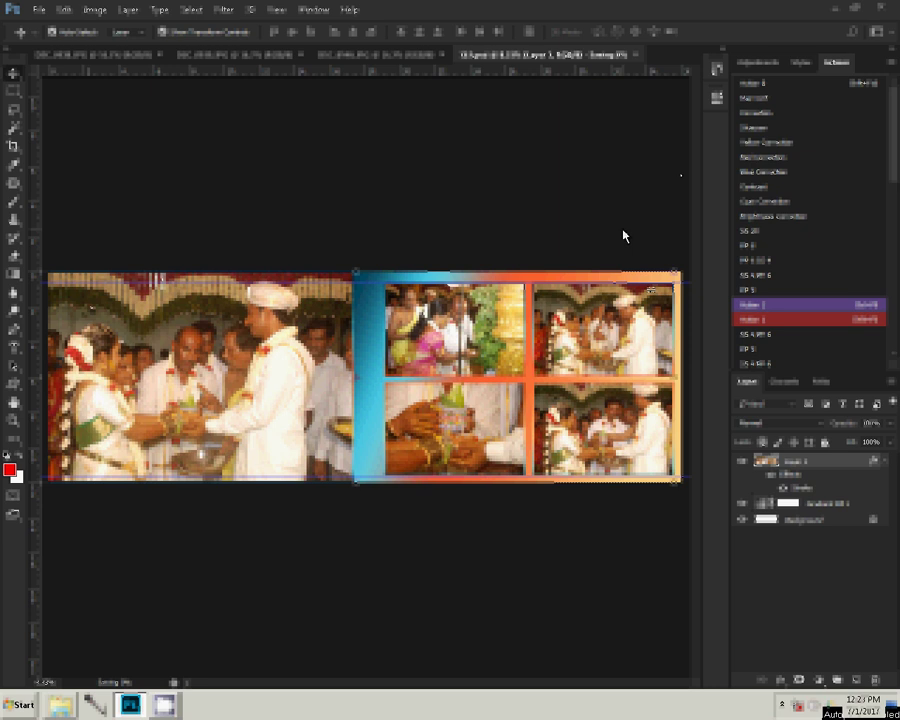
key(super)
click(212, 497)
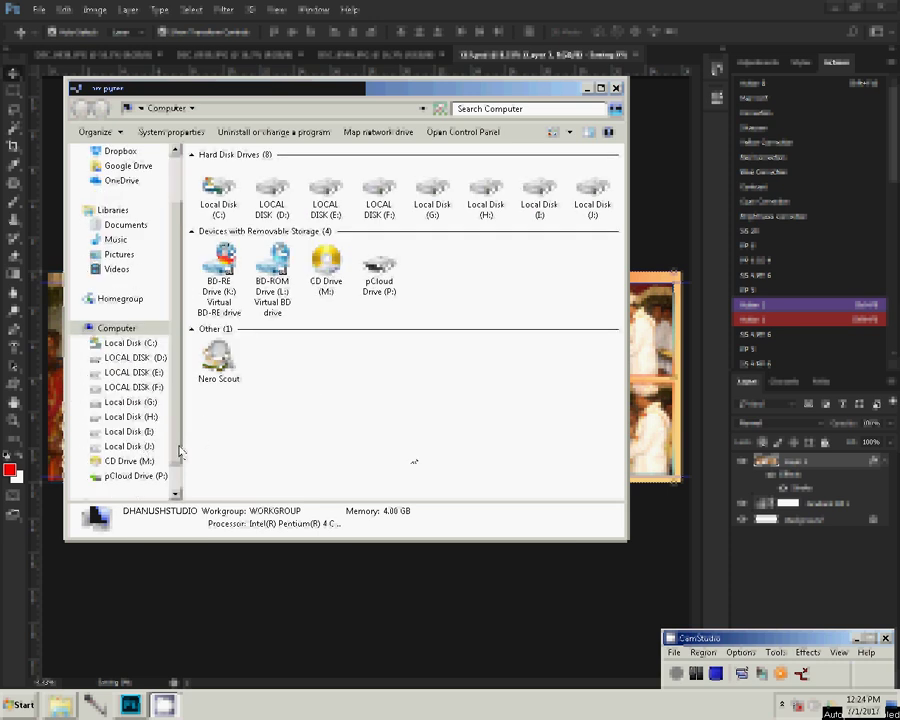
click(657, 437)
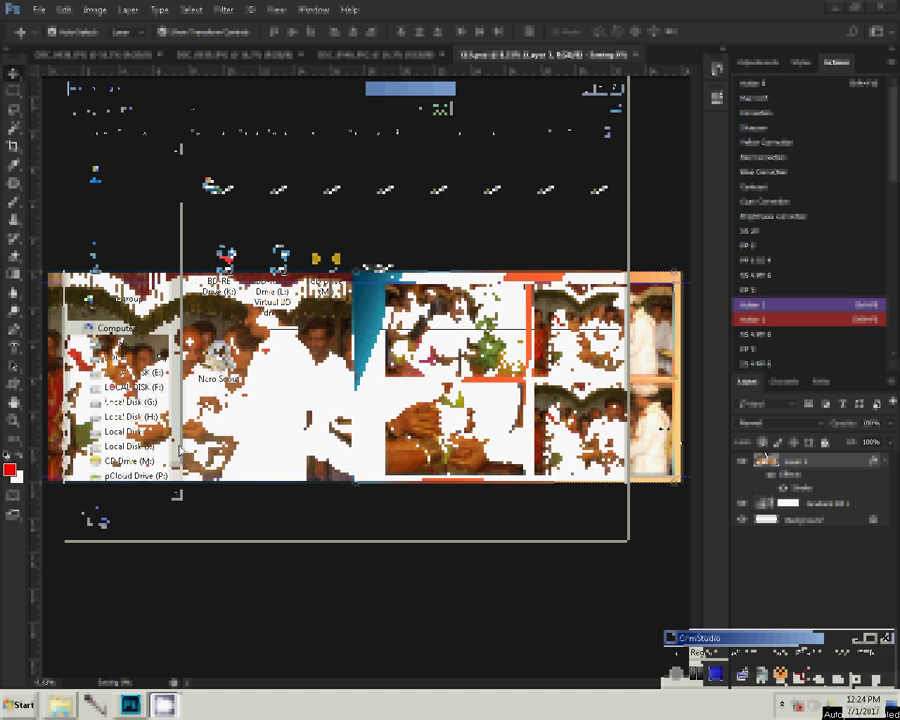